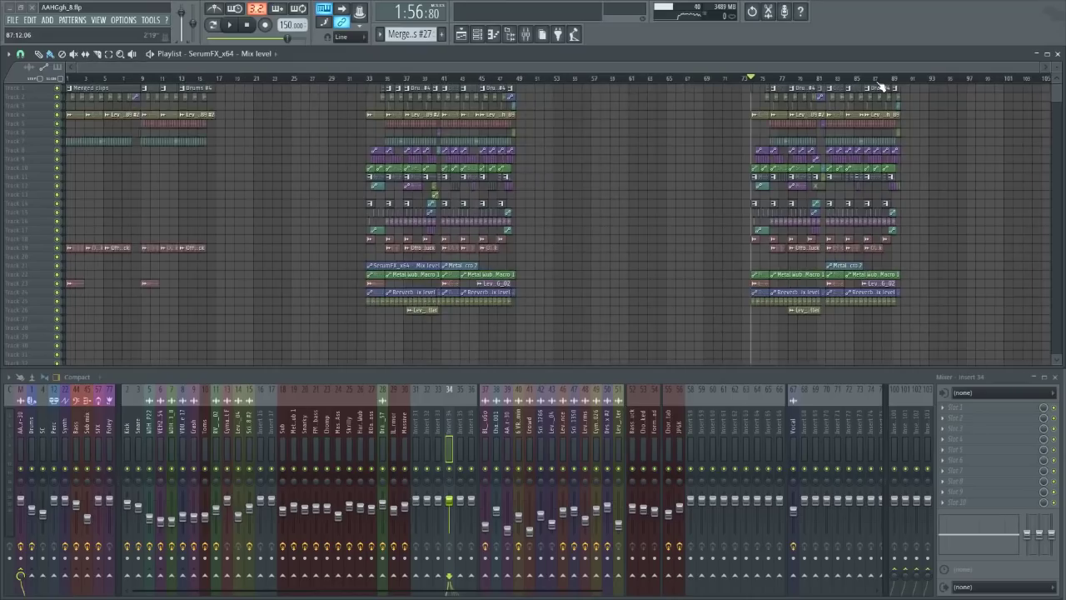
- Zoom the Playlist in on bars 74–89 so individual clips are readable
scroll(881, 87, "up", 5)
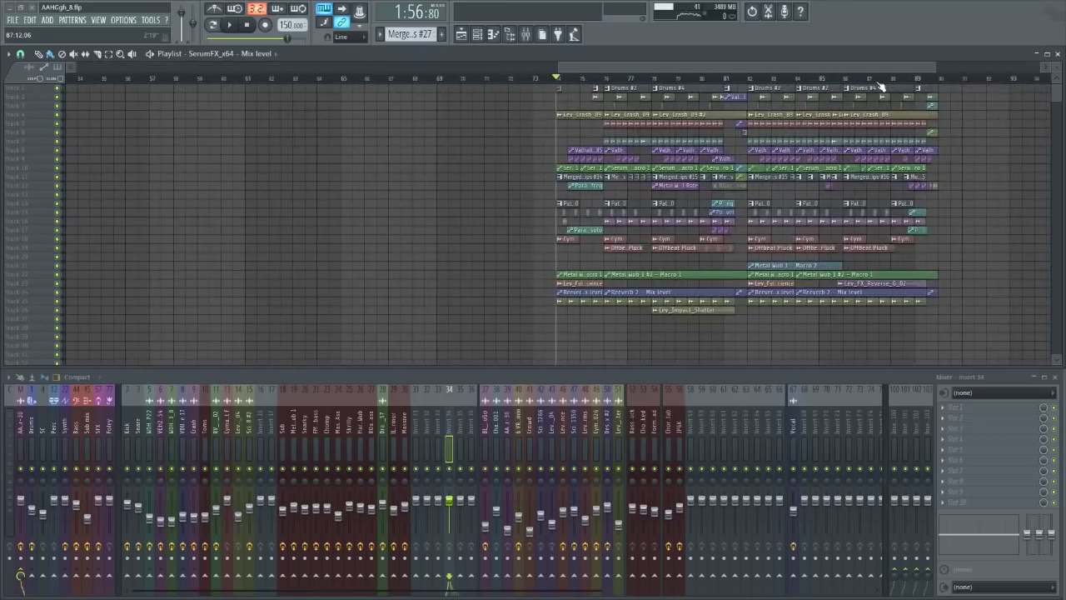
scroll(881, 87, "up", 4)
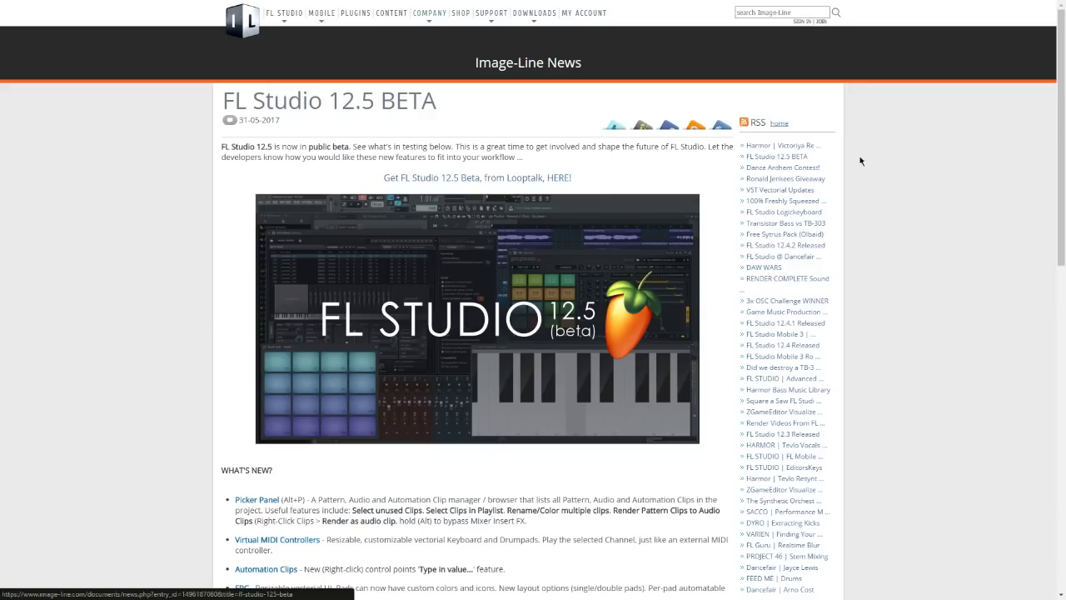
scroll(859, 155, "down", 2)
scroll(905, 156, "down", 4)
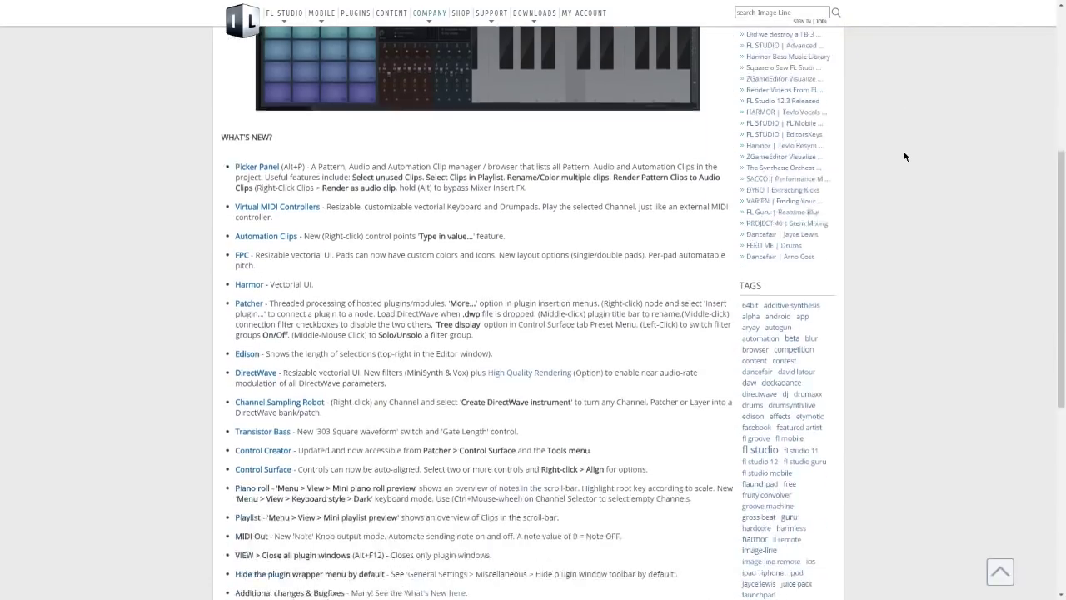
left_click_drag(221, 516, 331, 320)
left_click_drag(255, 2, 51, 85)
left_click(105, 167)
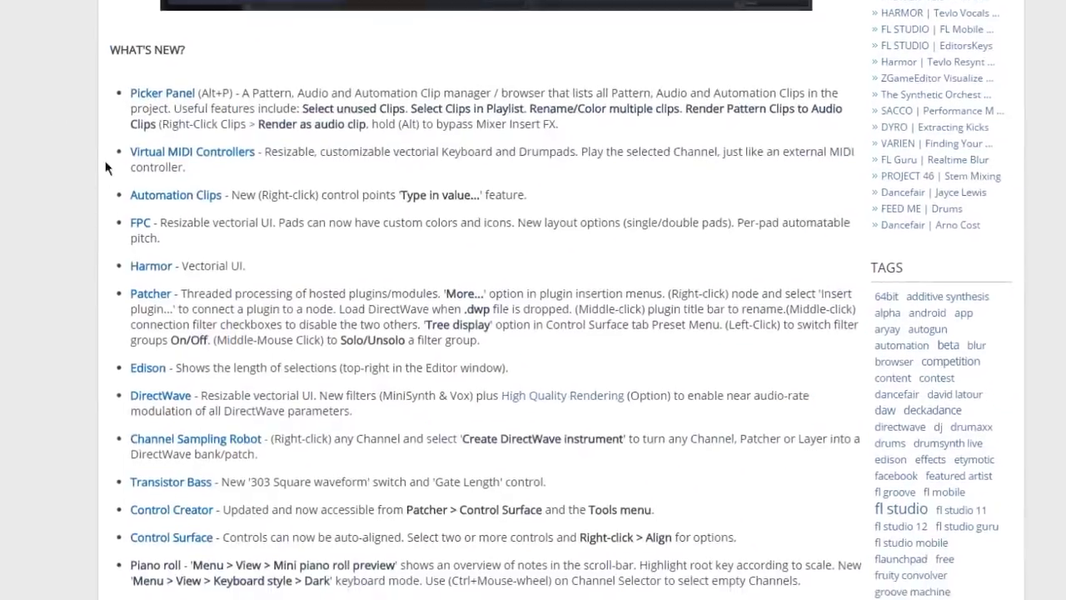
scroll(105, 200, "up", 5)
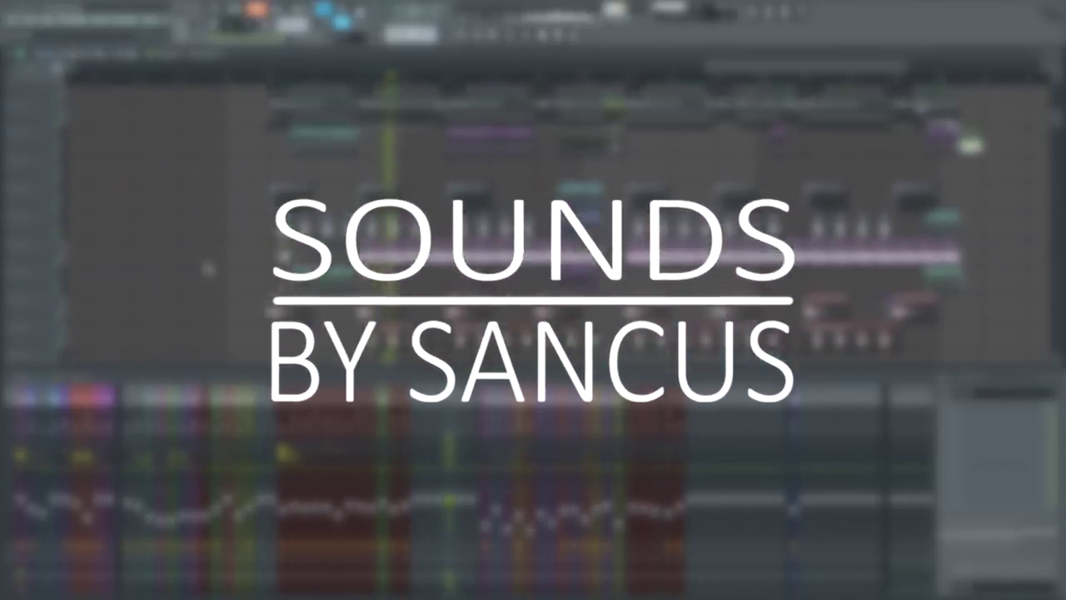
- Stop the song with Space and zoom the Playlist back out
scroll(208, 269, "up", 1)
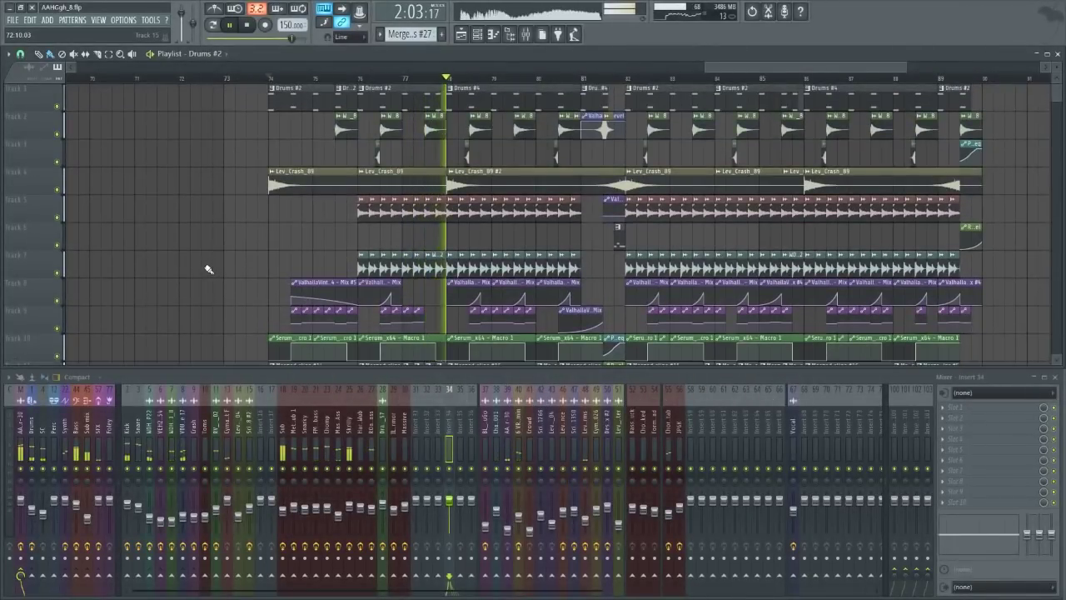
key("space")
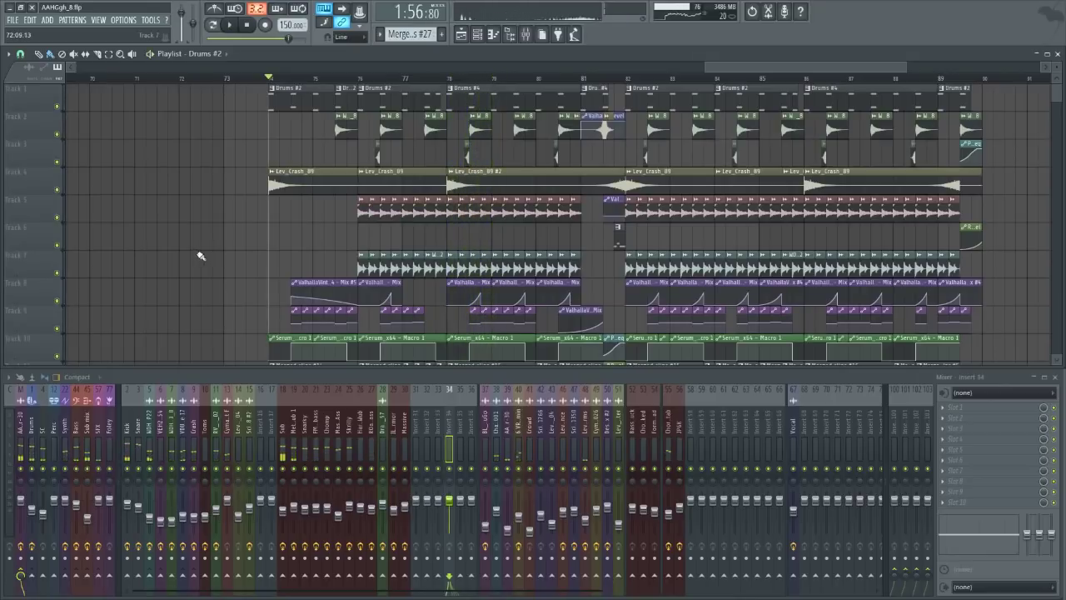
scroll(1033, 204, "down", 5)
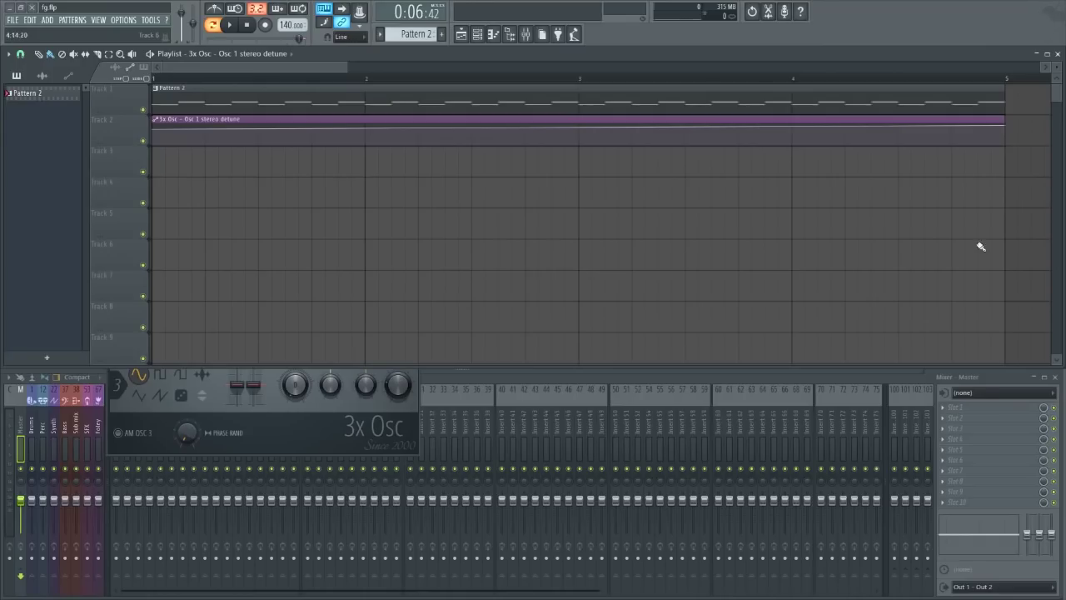
- Type in 0.5 as the exact value of the stereo detune clip's first point
right_click(155, 131)
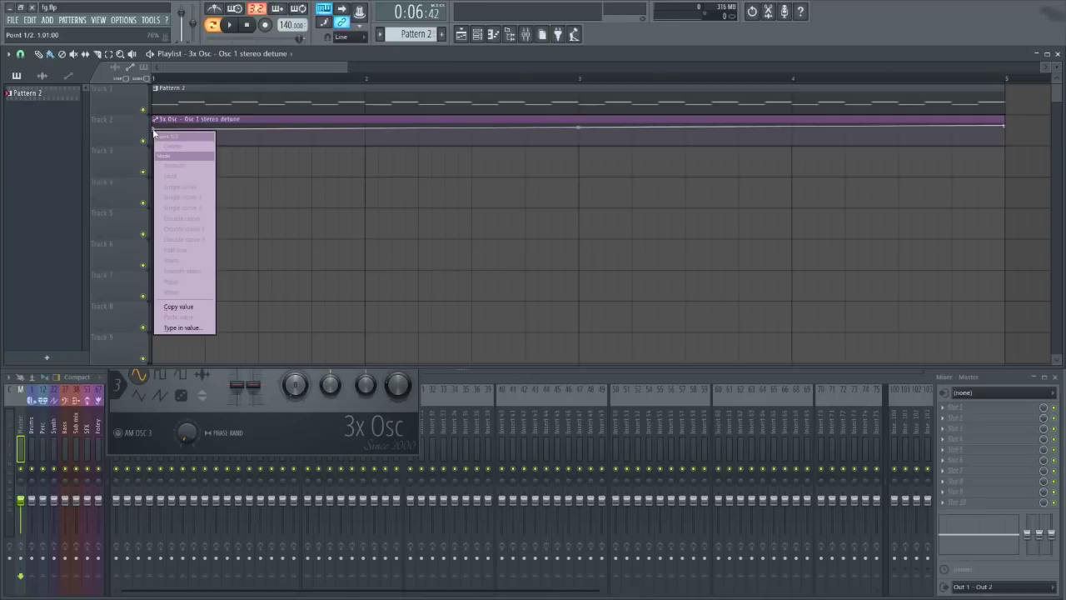
left_click(179, 328)
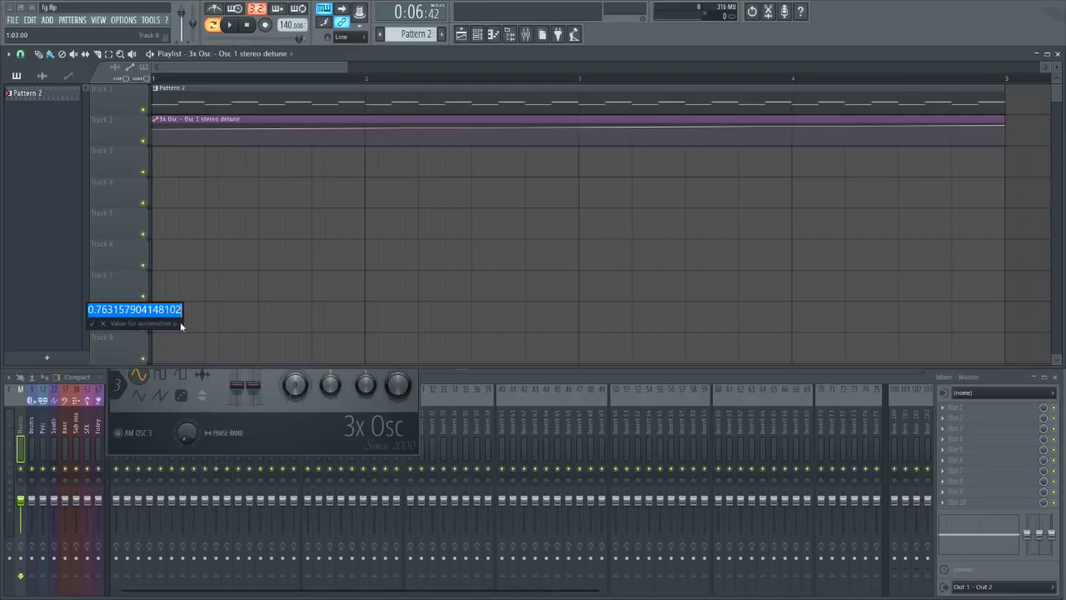
key("BackSpace")
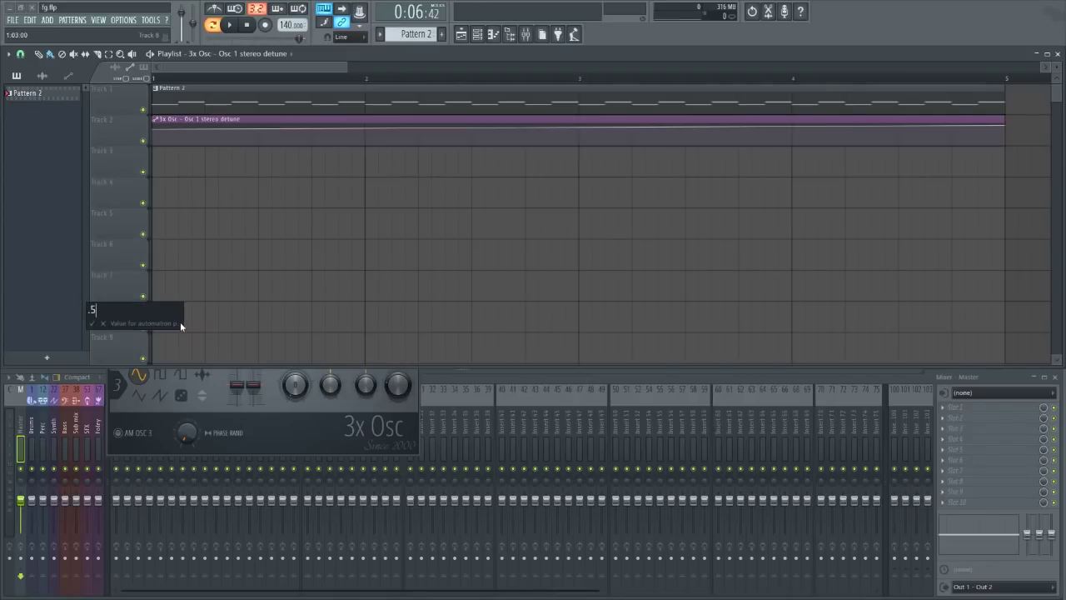
type(".5")
key("Return")
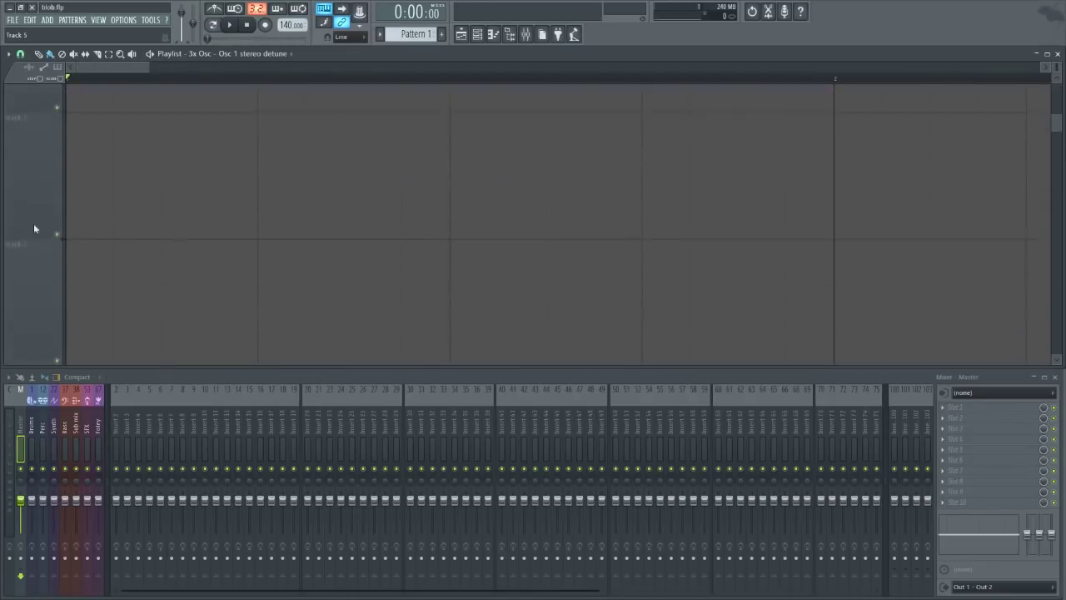
- Resize the Playlist tracks and drag the first detune point up so the line slopes down
scroll(48, 204, "up", 3)
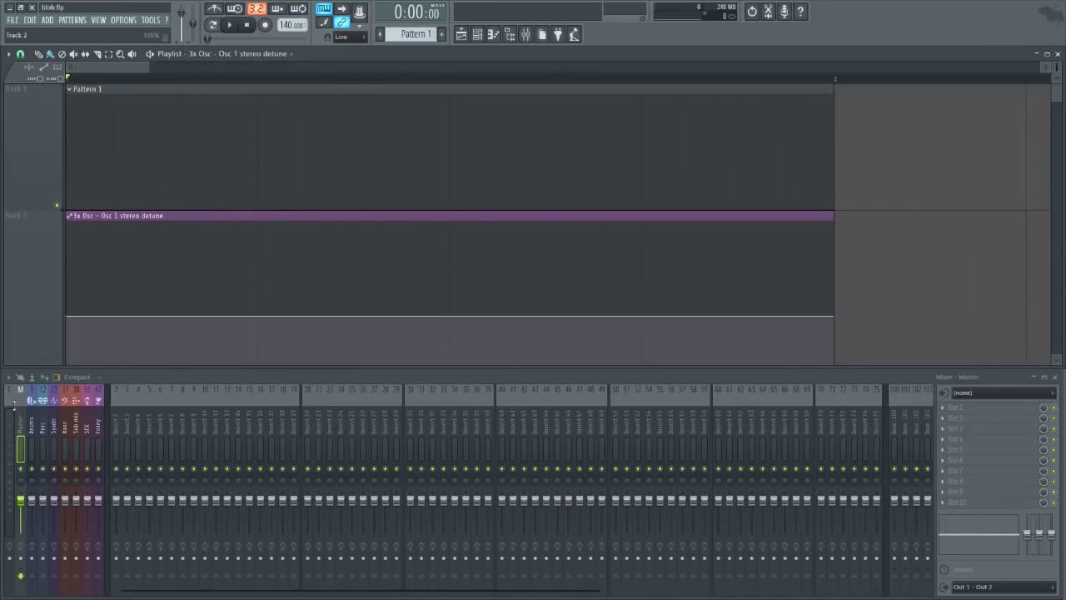
scroll(61, 237, "down", 3)
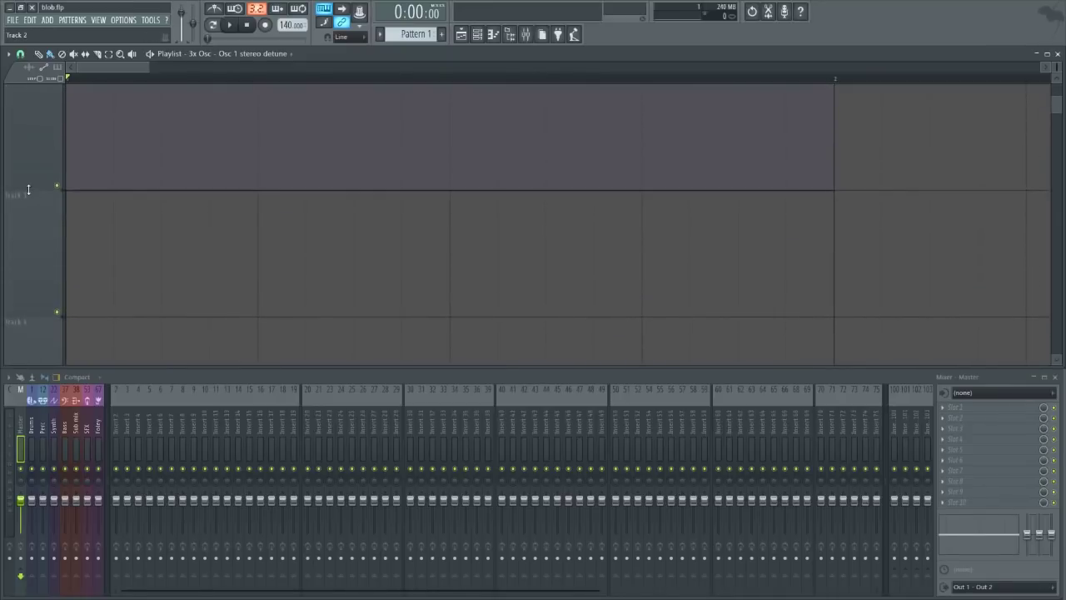
scroll(95, 233, "up", 3)
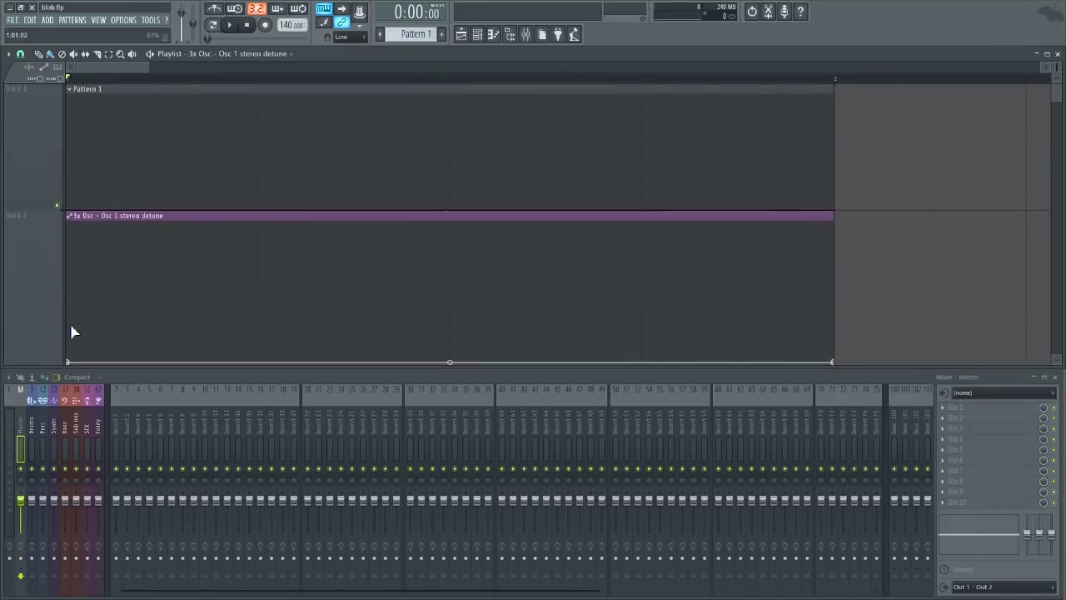
left_click_drag(70, 361, 65, 308)
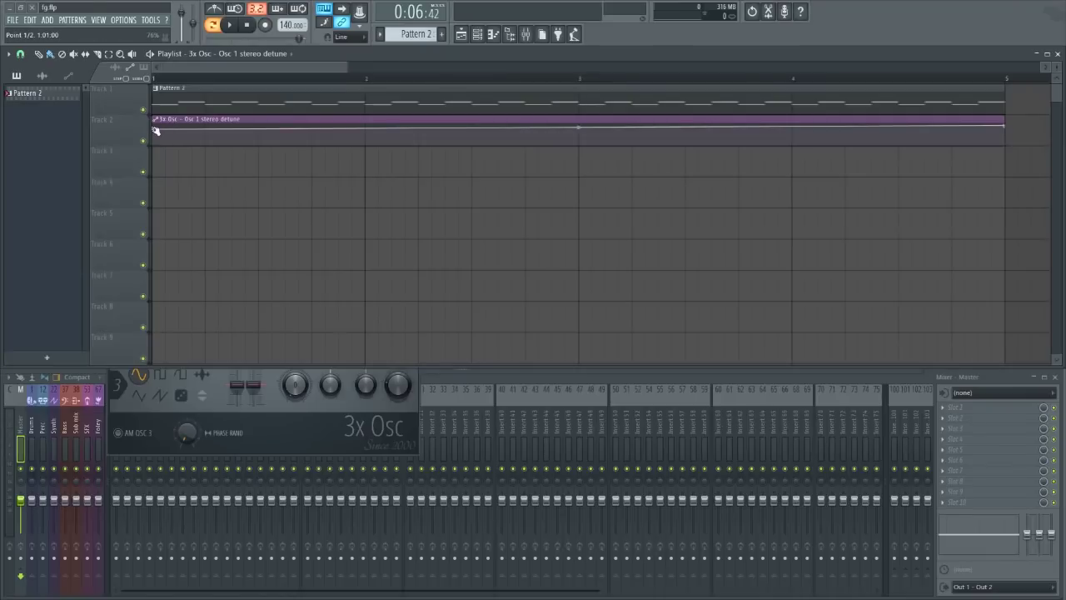
- Set the first stereo detune automation point to exactly 0.5
right_click(155, 130)
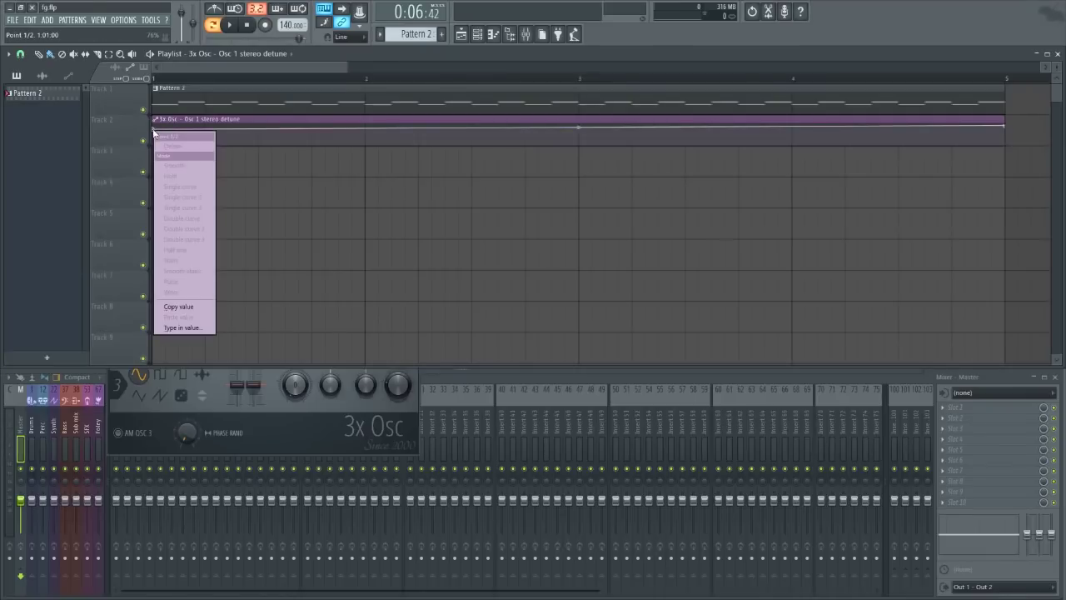
left_click(179, 327)
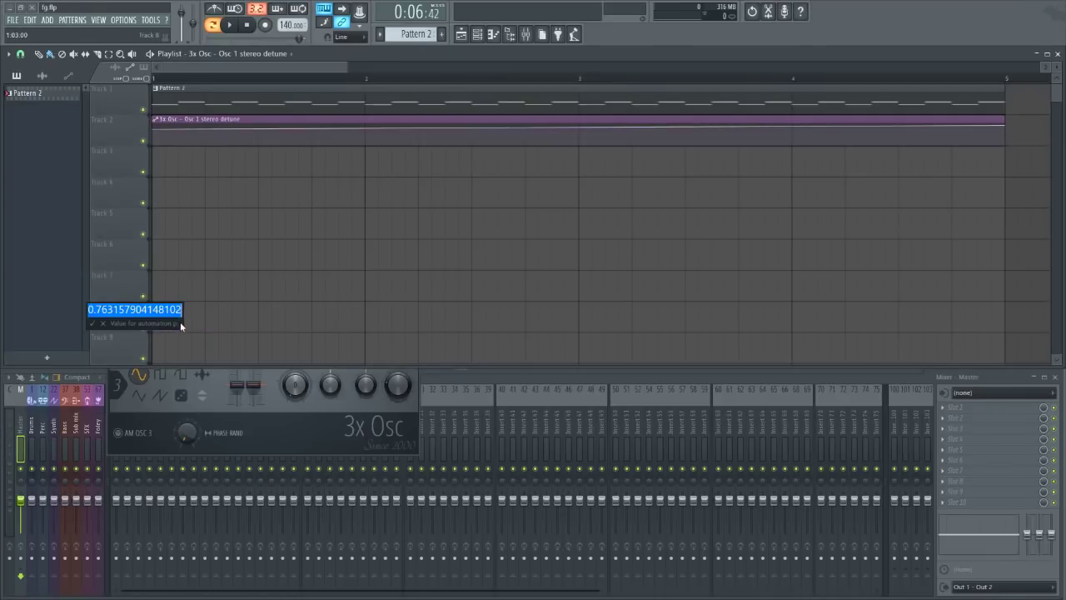
type(".5")
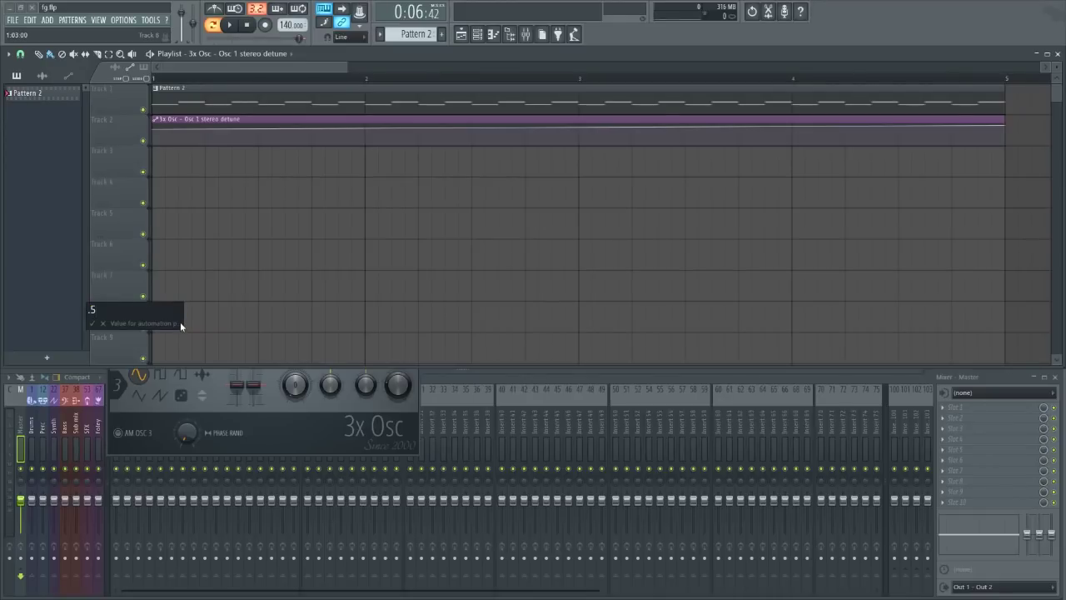
key("Return")
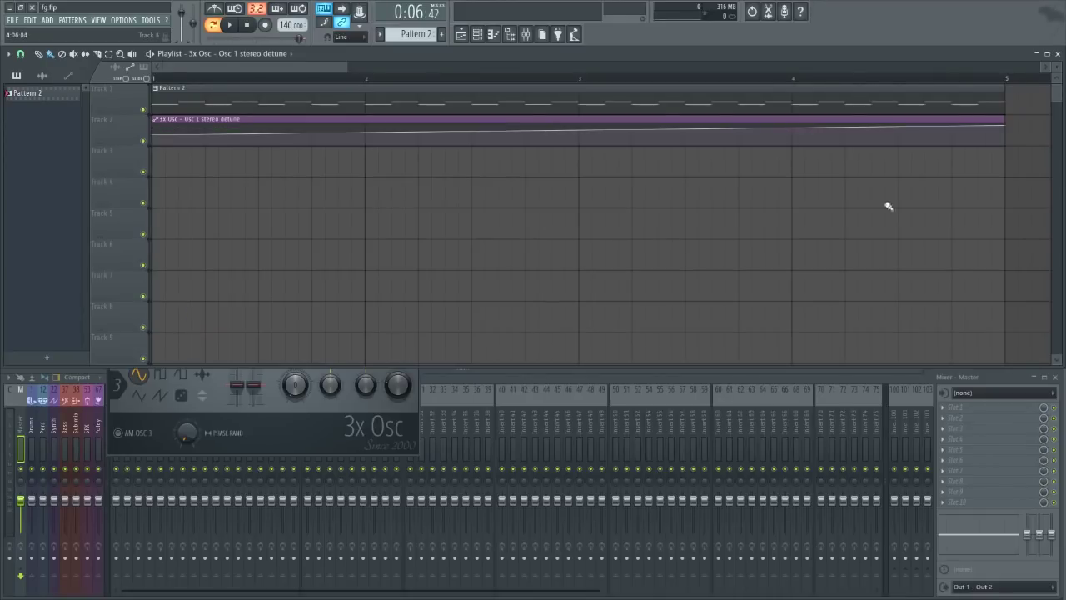
- Set the last automation point to the lower value 0
right_click(1015, 134)
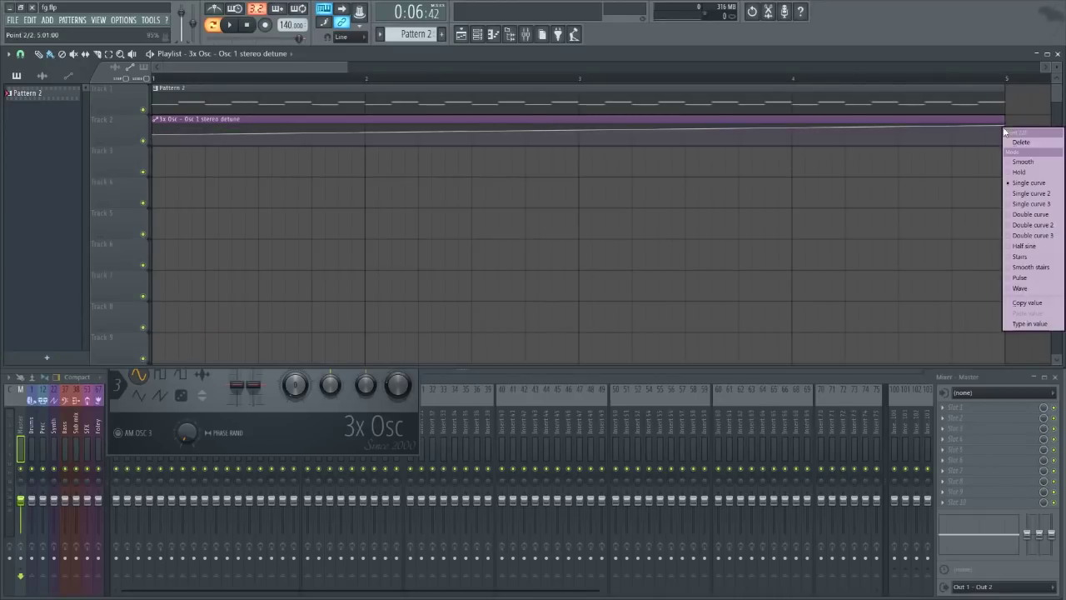
left_click(1031, 322)
type("0.75")
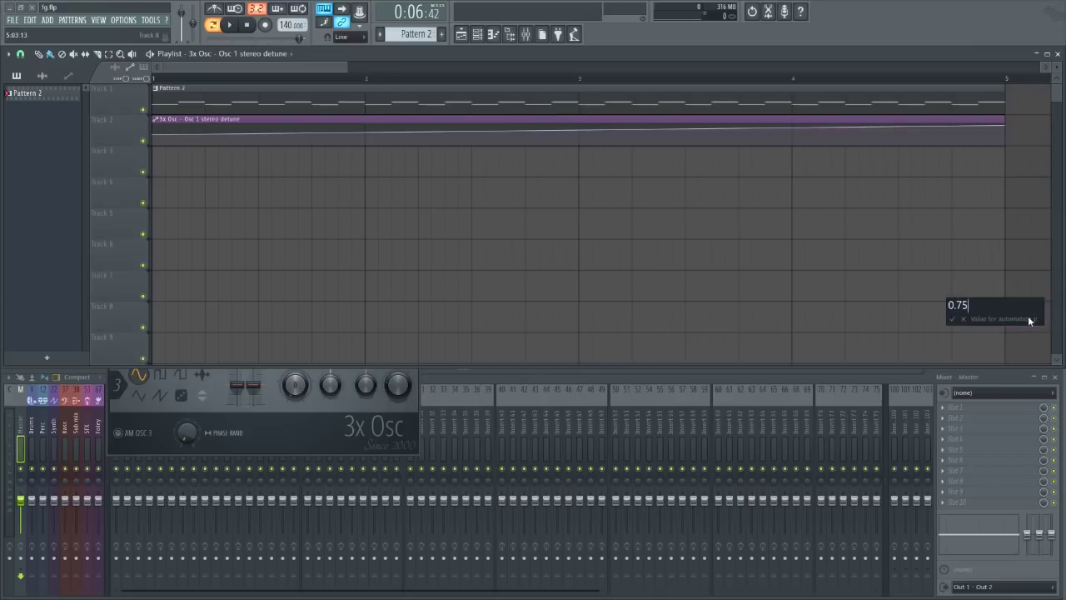
key("Return")
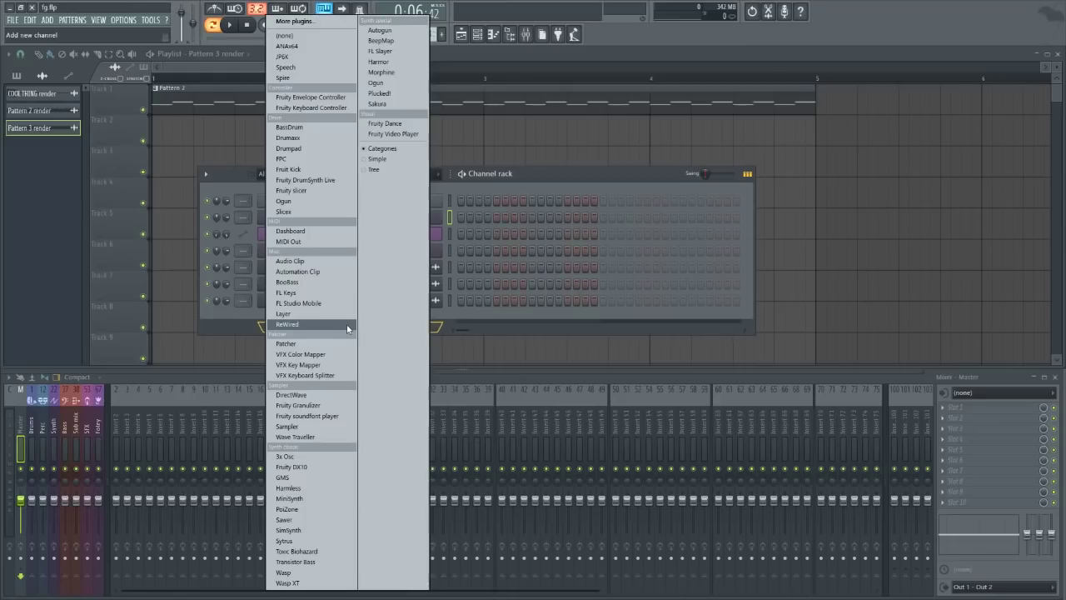
- Add a Harmor channel, move its window up and right, and show the Channel rack
left_click(379, 62)
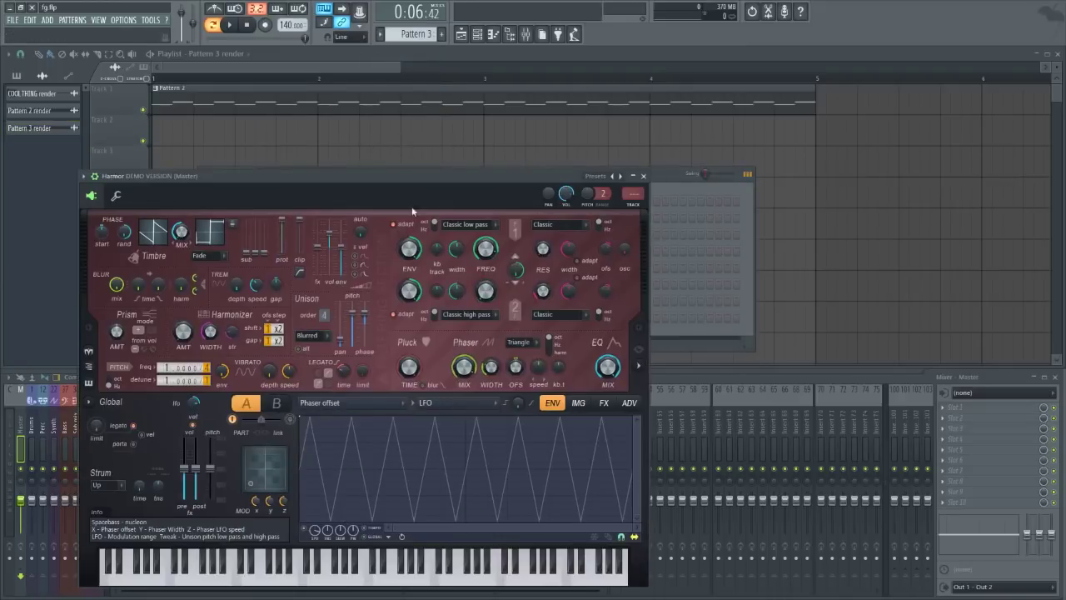
left_click_drag(309, 190, 438, 103)
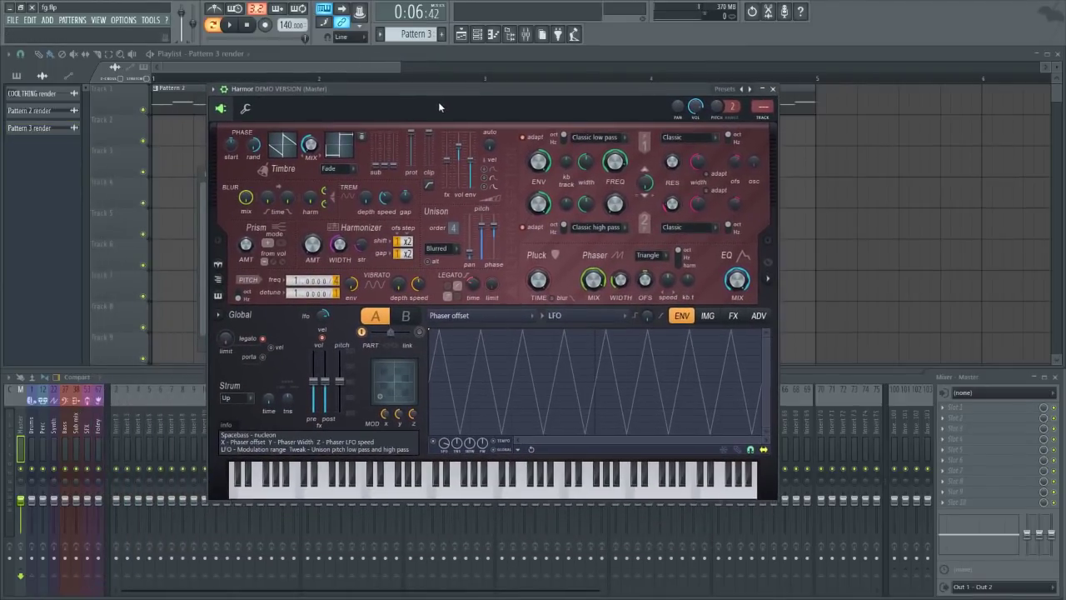
left_click(478, 34)
- Add an FPC drum channel and audition its Crash pad
left_click(350, 344)
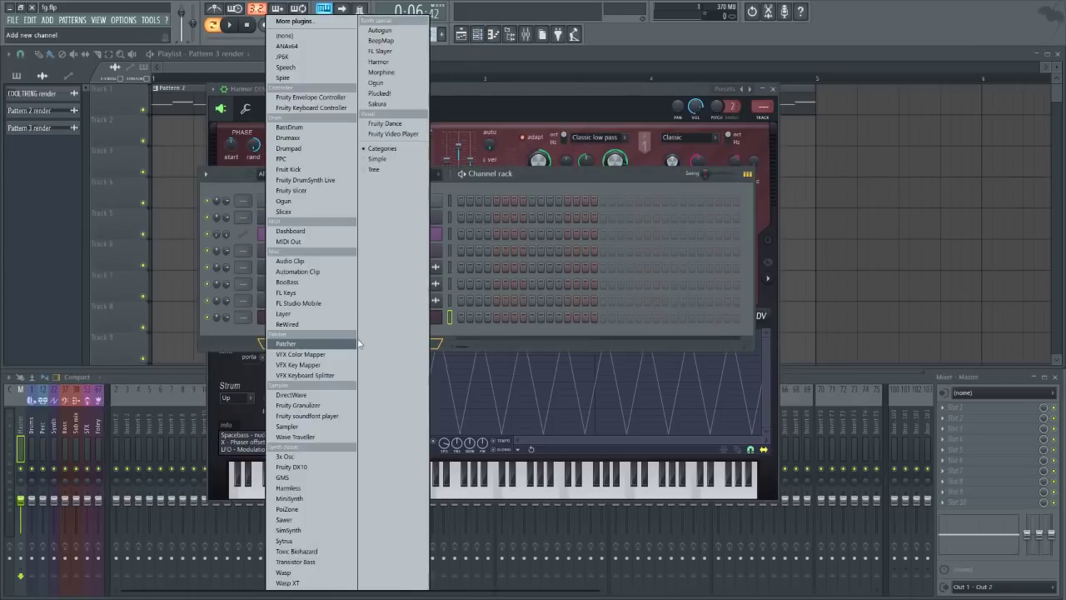
left_click(334, 158)
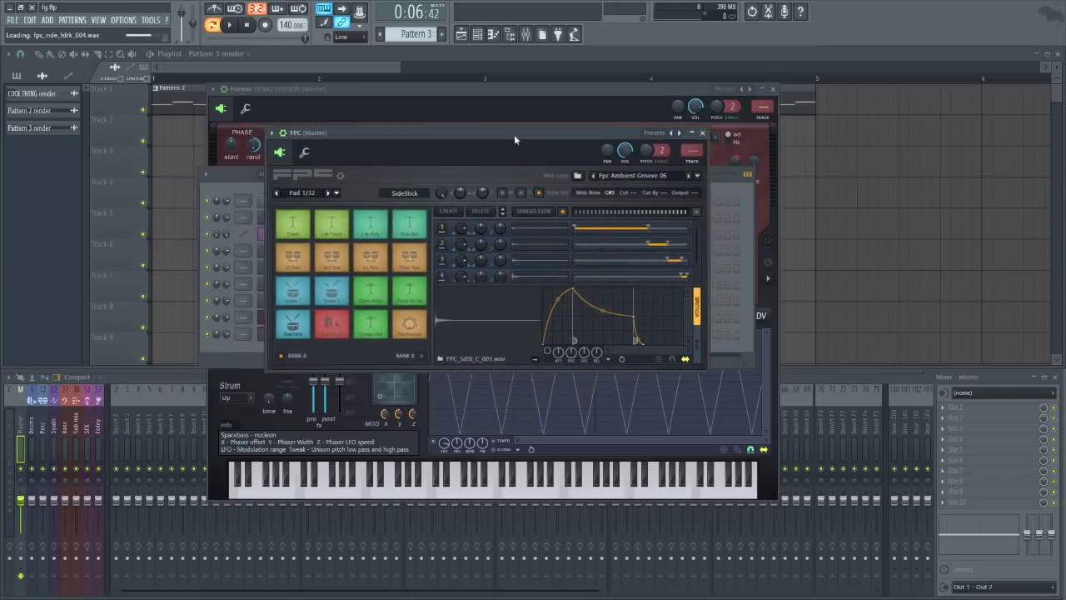
left_click(297, 225)
left_click(297, 225)
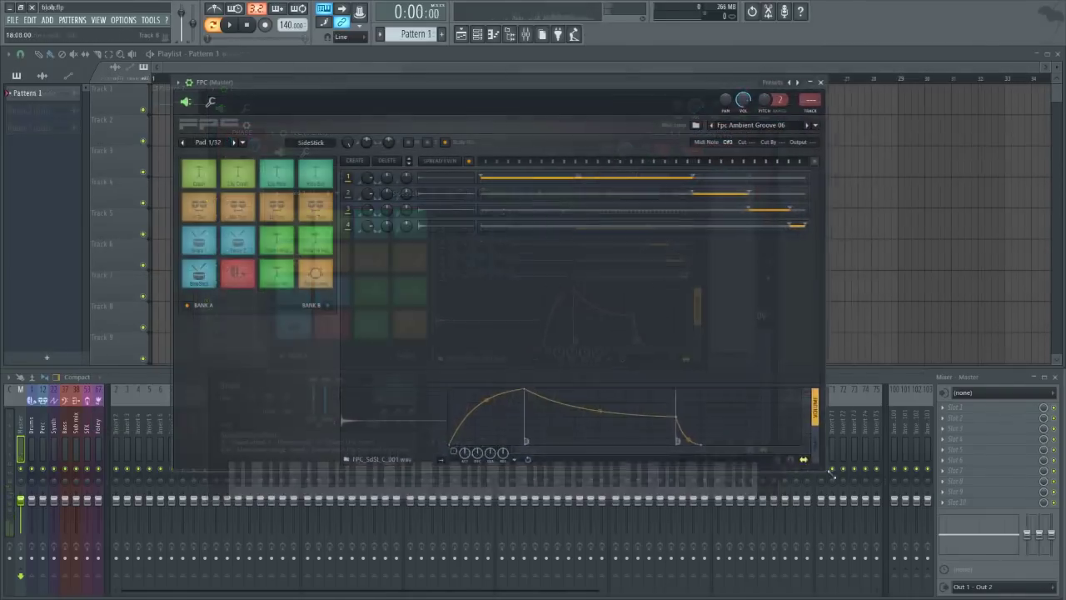
- Switch FPC to its single-bank view and enlarge the window so the pads grow large
left_click_drag(831, 474, 937, 566)
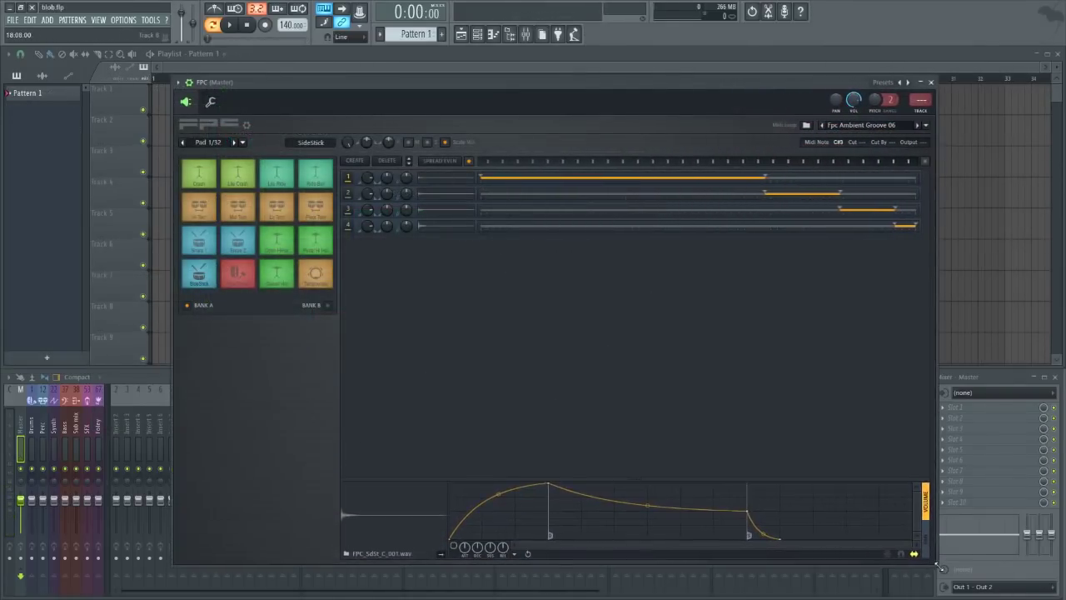
left_click(247, 125)
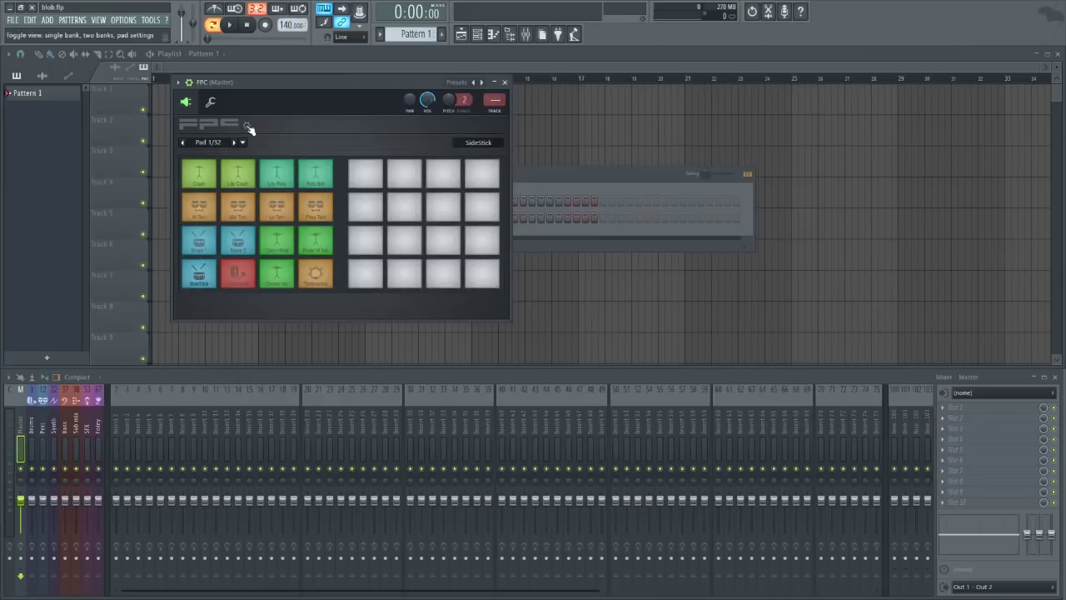
left_click(248, 125)
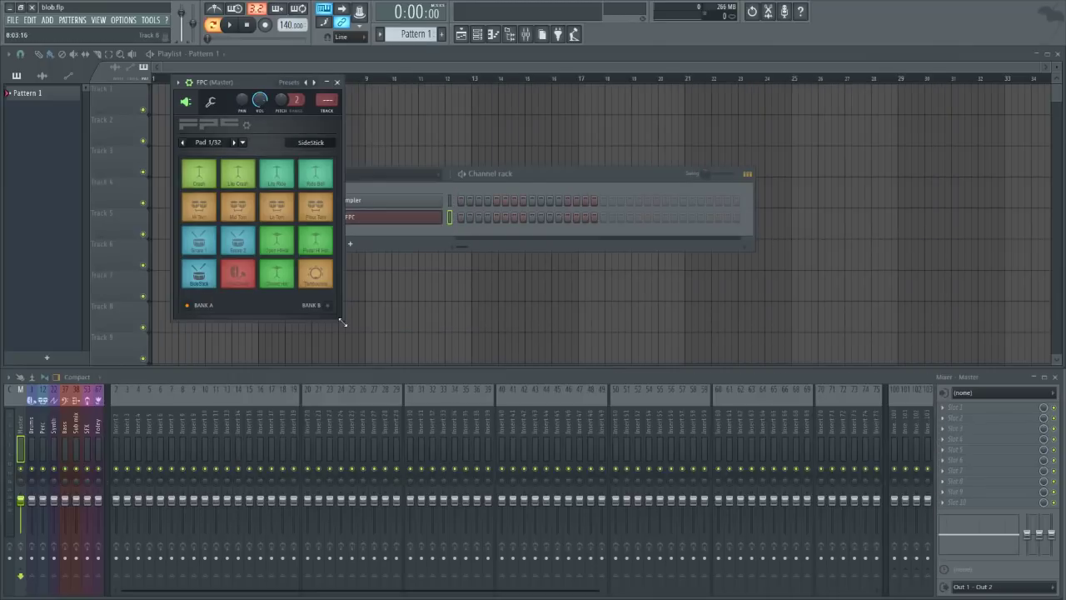
left_click_drag(341, 322, 831, 579)
left_click_drag(423, 102, 481, 90)
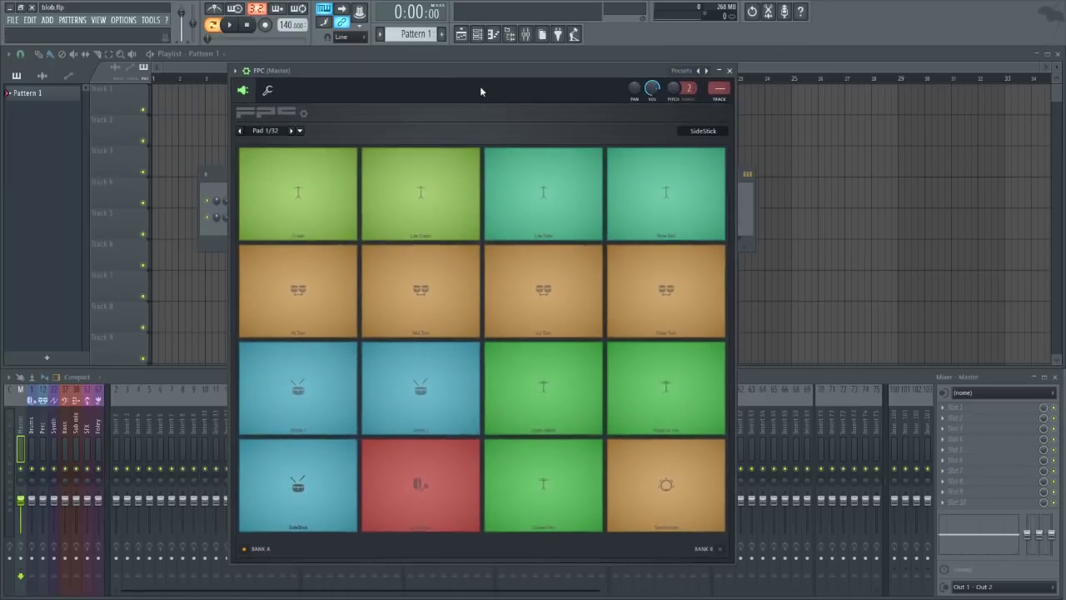
- Recolour the FPC Crash pad red
left_click(340, 181)
left_click(301, 131)
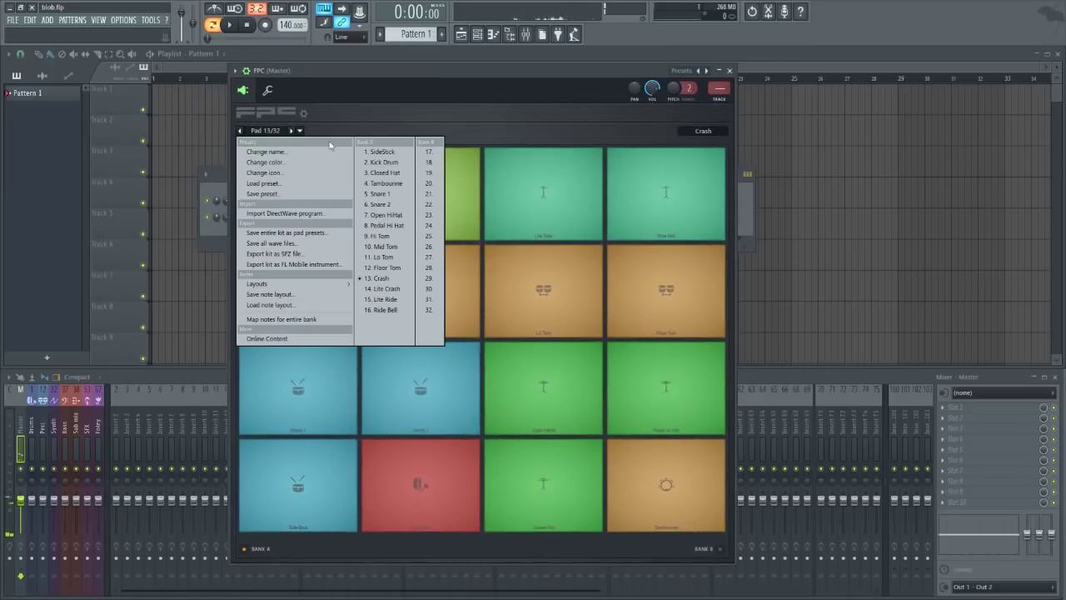
left_click(307, 163)
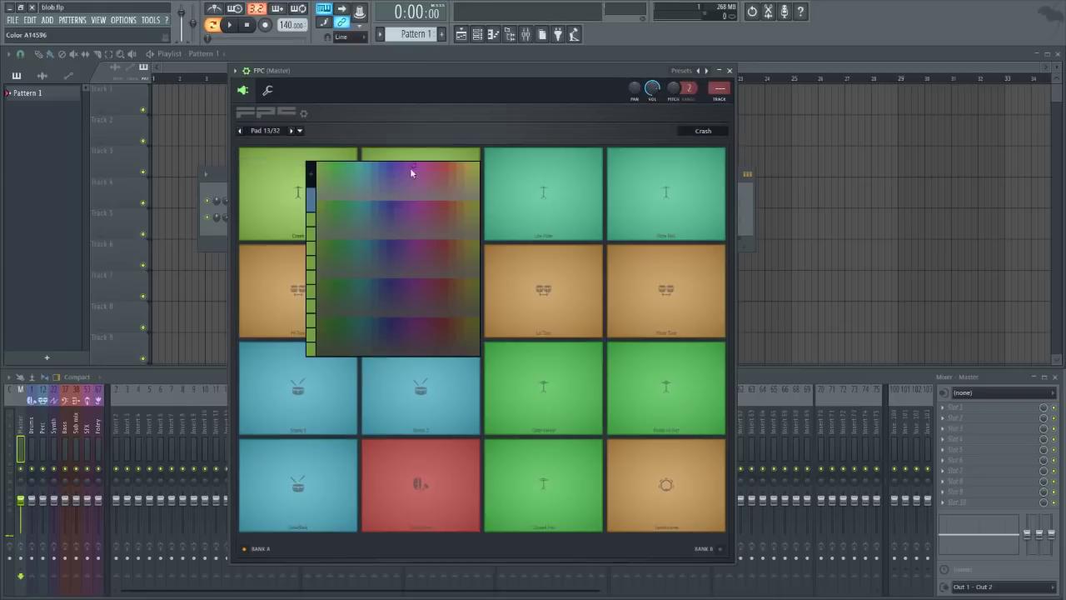
left_click(436, 167)
- Give the Crash pad a different icon
left_click(300, 131)
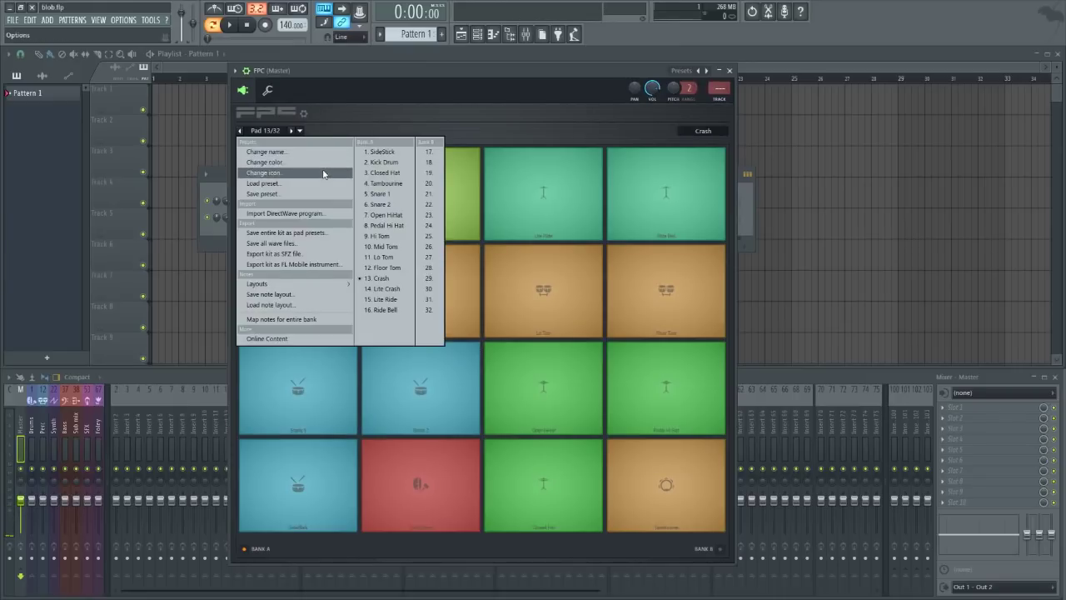
left_click(324, 172)
left_click(433, 265)
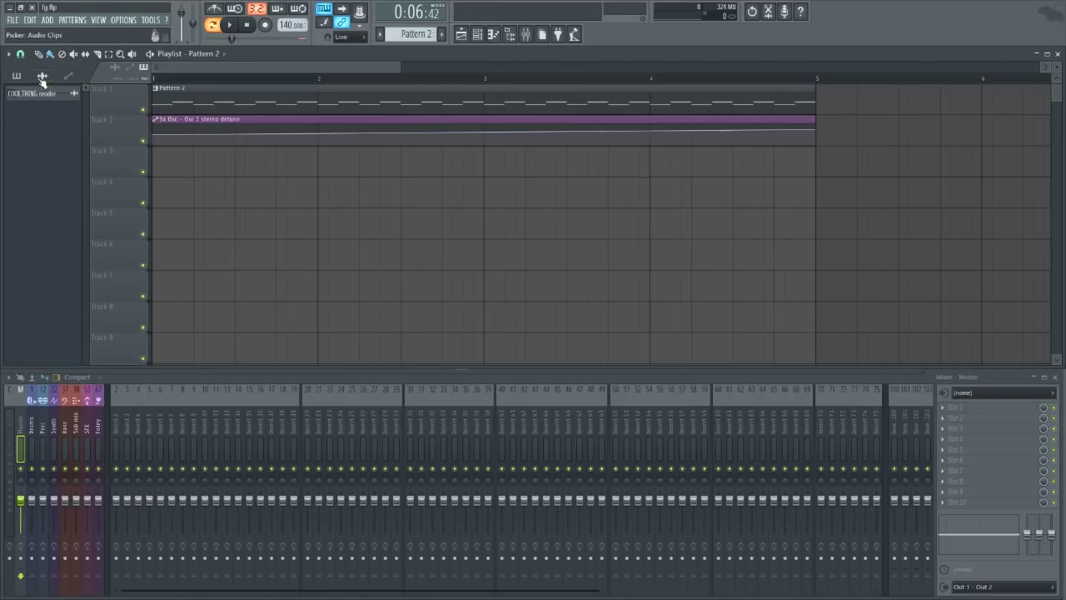
- Place the stereo detune automation clip and COOL THING render from the picker, then delete them
left_click(68, 76)
left_click_drag(42, 92, 166, 178)
right_click(191, 182)
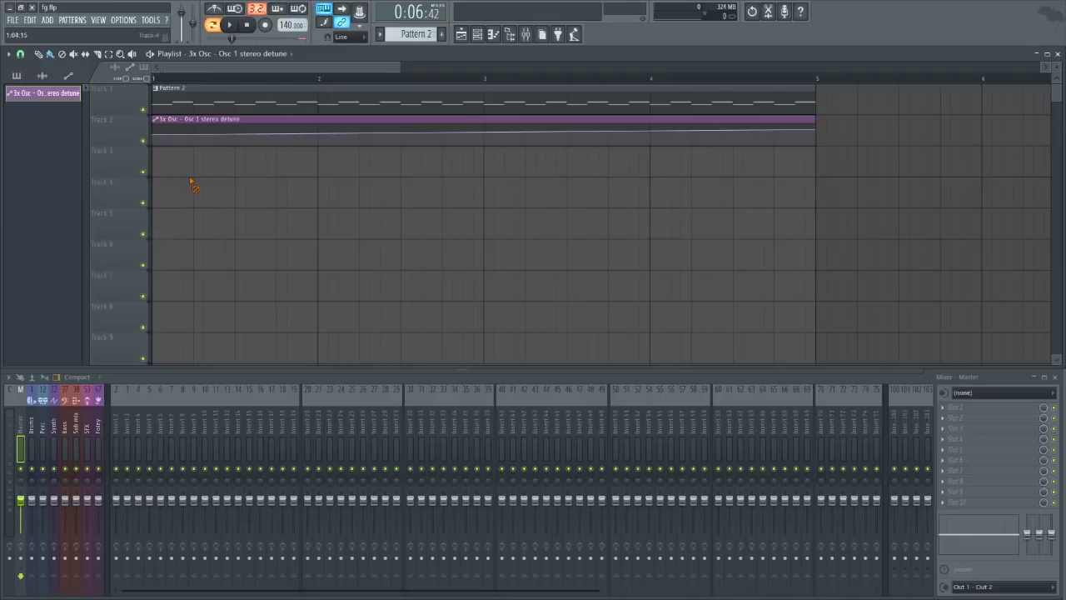
left_click(41, 75)
left_click_drag(33, 92, 172, 165)
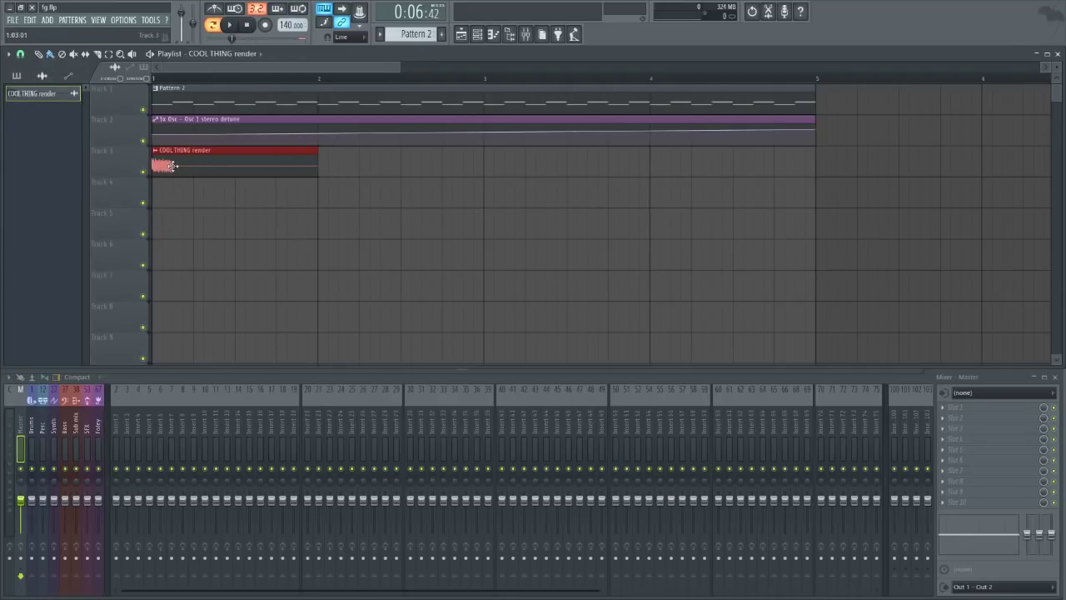
right_click(170, 166)
- Place Pattern 3 on Track 3, delete it, and bring up Pattern 2's picker options
left_click(16, 76)
left_click(37, 112)
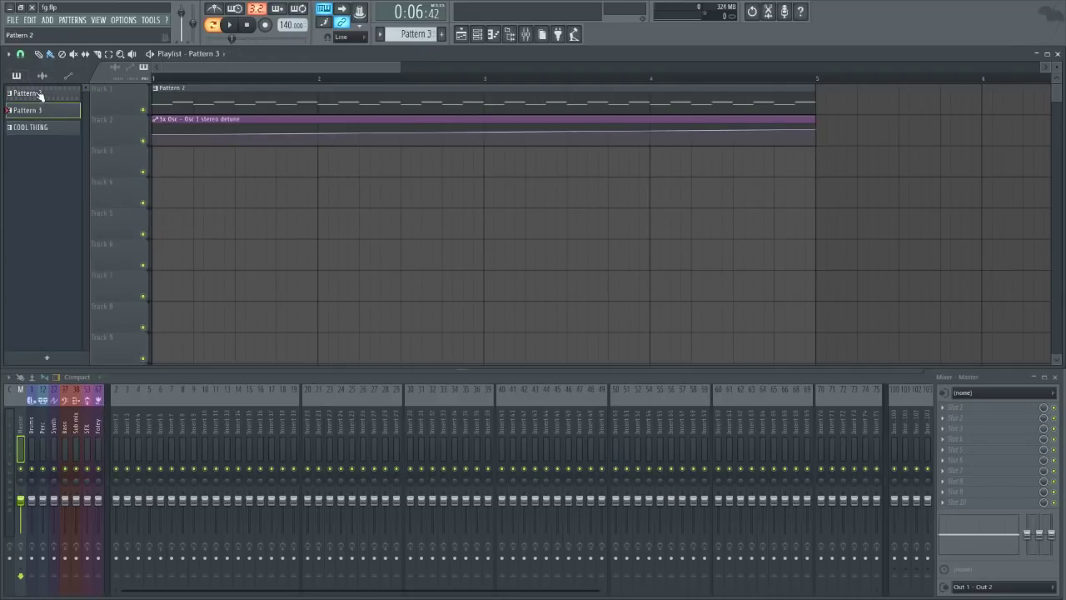
left_click_drag(33, 110, 185, 169)
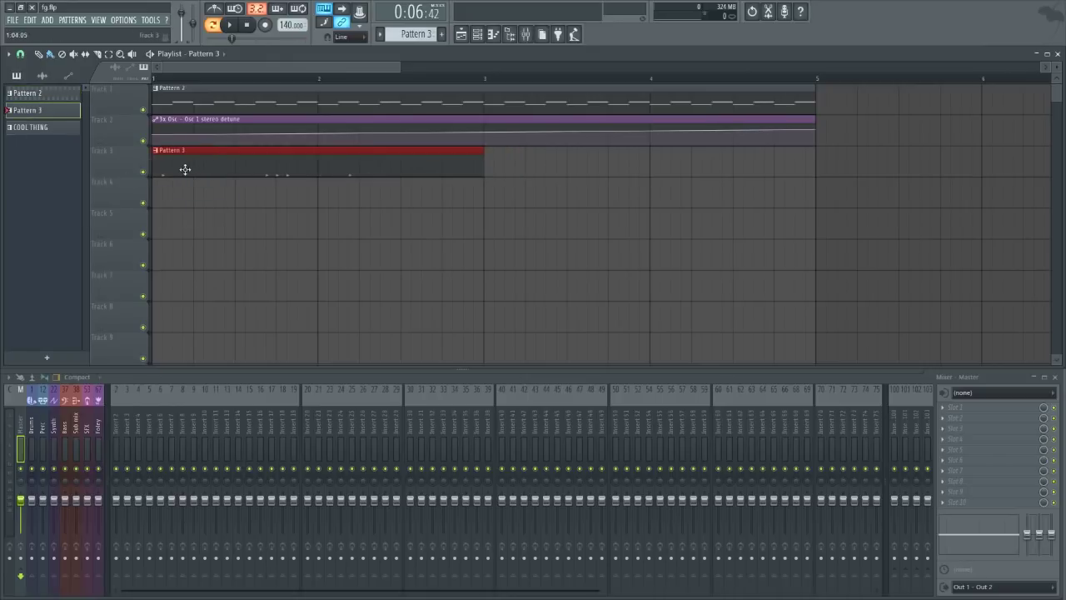
right_click(185, 169)
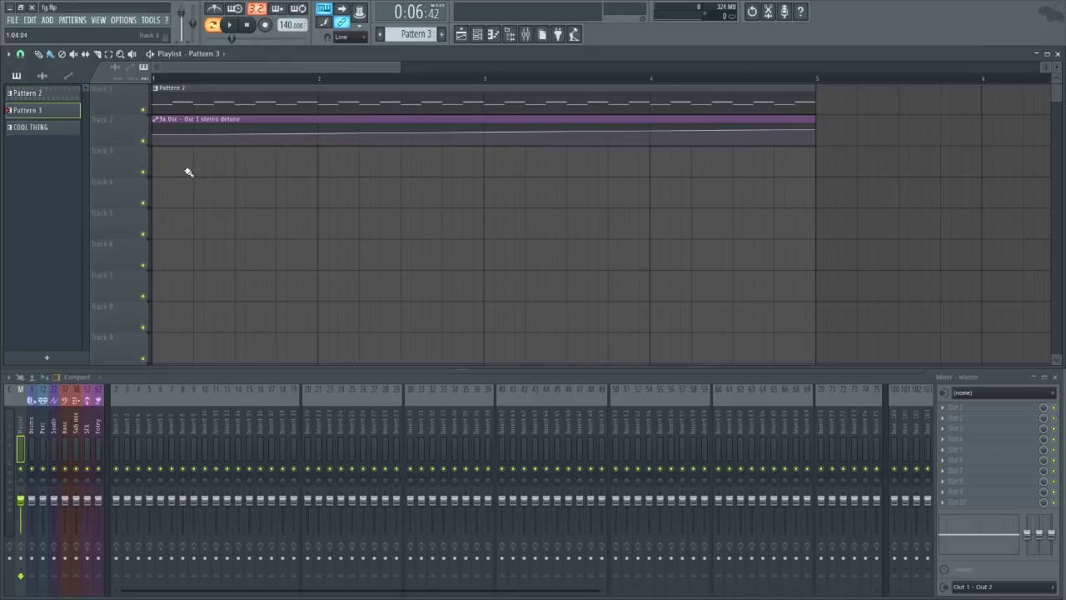
left_click(43, 98)
right_click(42, 96)
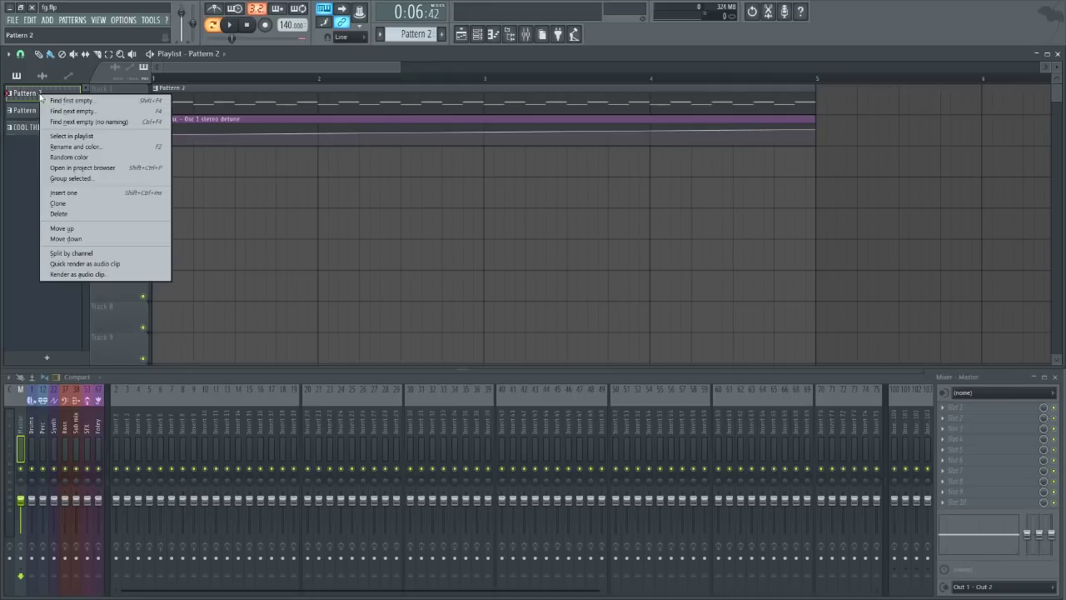
- Quick-render Patterns 2 and 3 as audio clips, placing them on Tracks 3 and 4 at bar 1
left_click(79, 264)
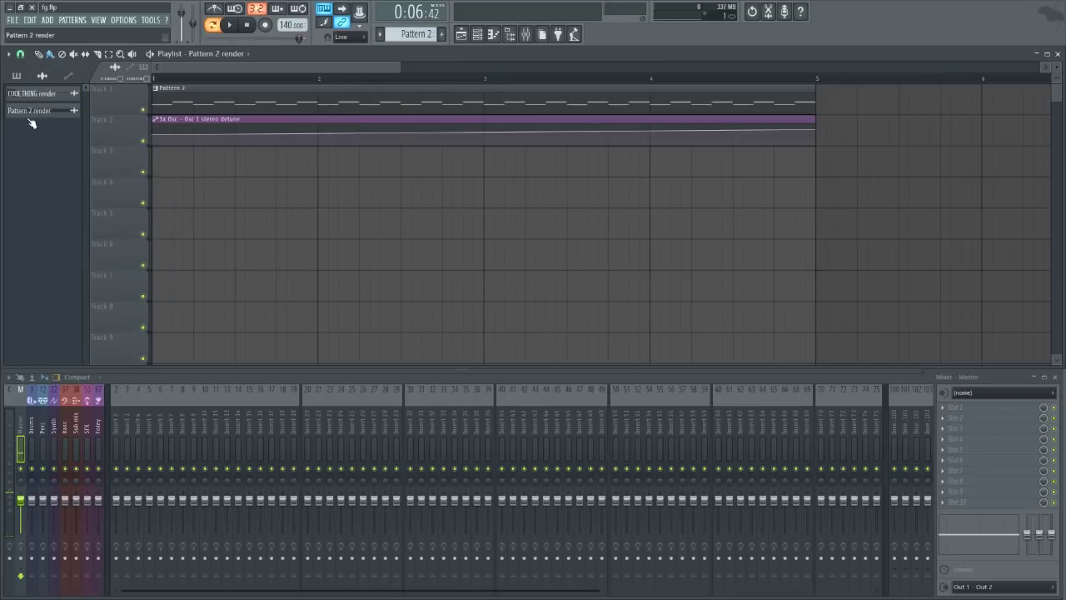
left_click_drag(31, 123, 202, 161)
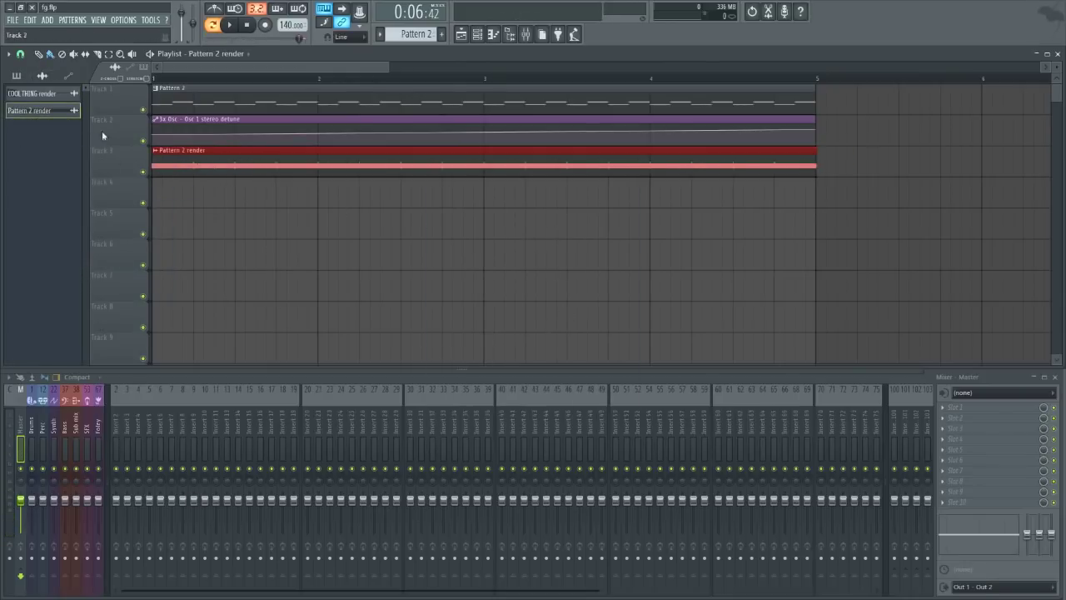
left_click(17, 76)
right_click(37, 112)
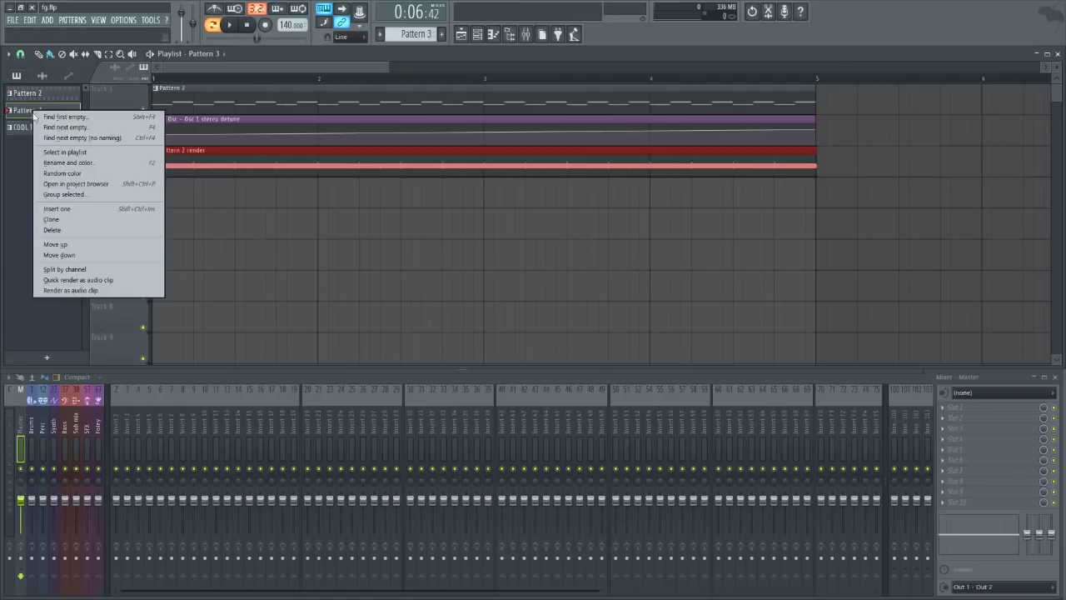
left_click(37, 283)
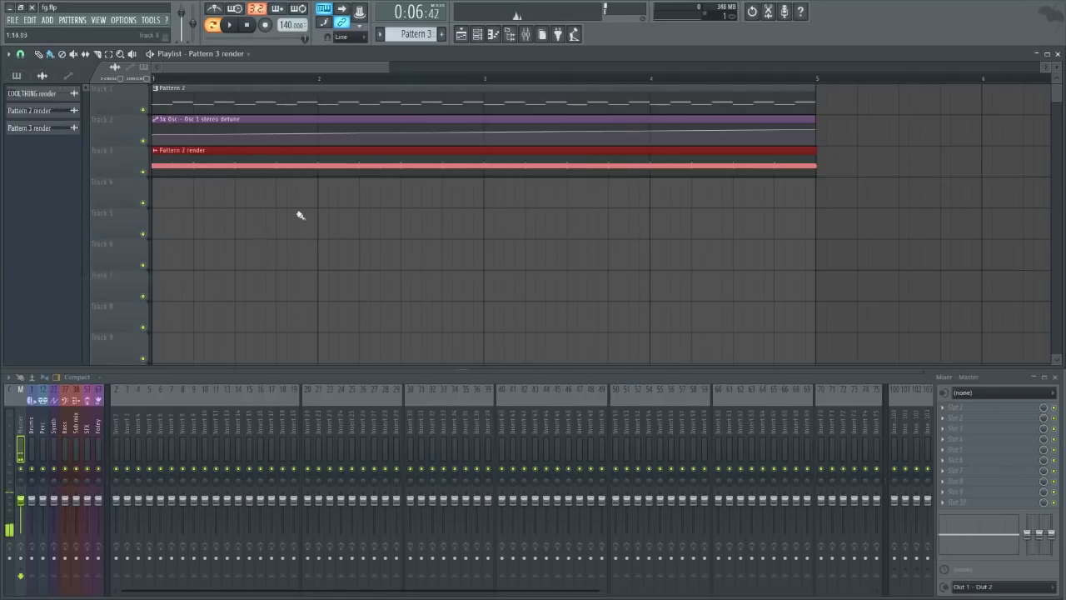
left_click_drag(27, 127, 175, 196)
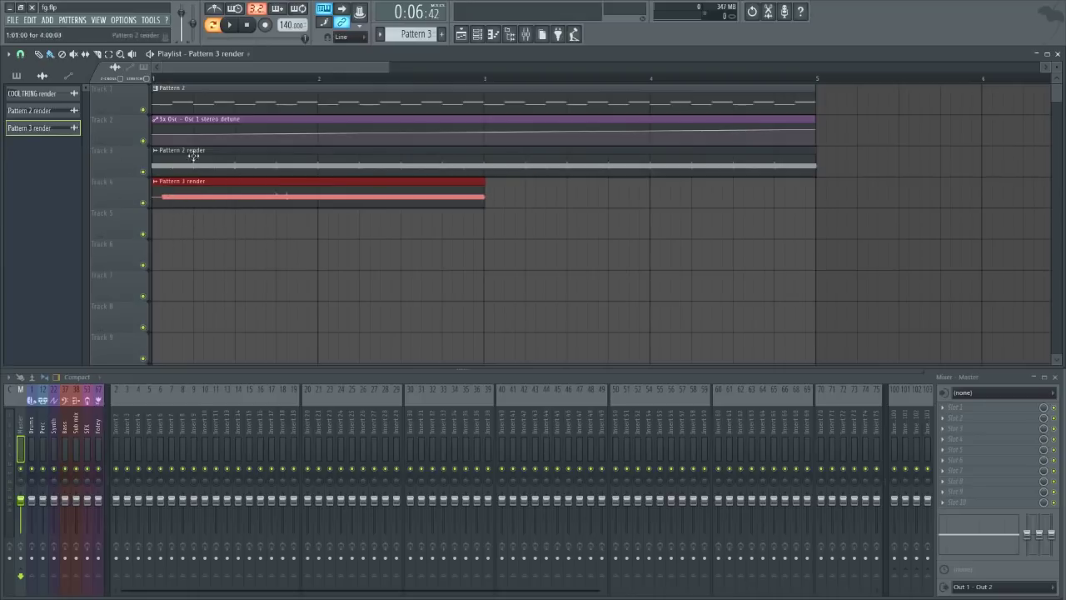
right_click(57, 131)
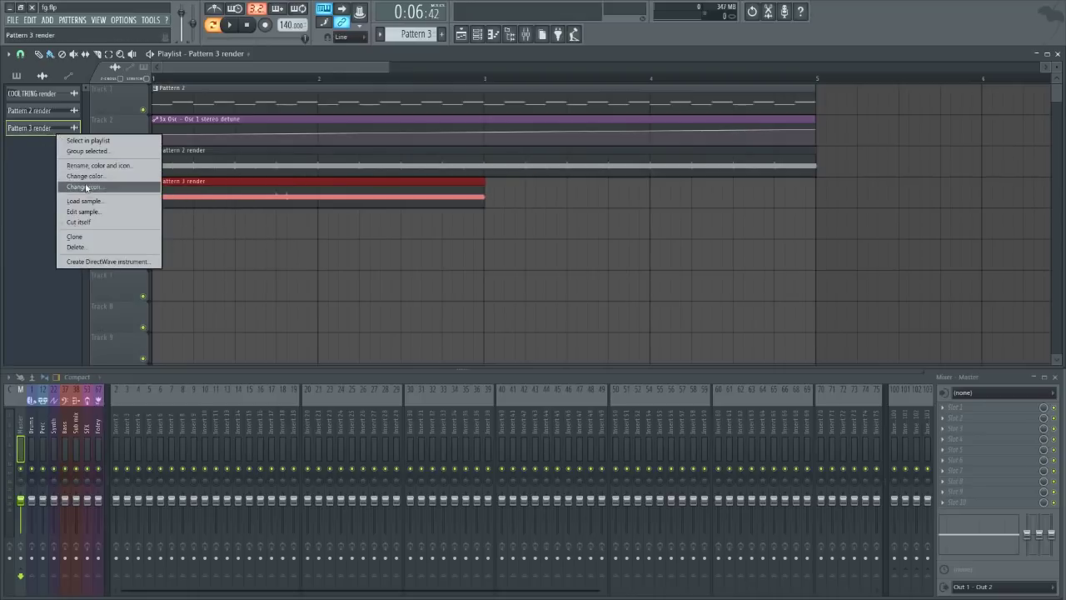